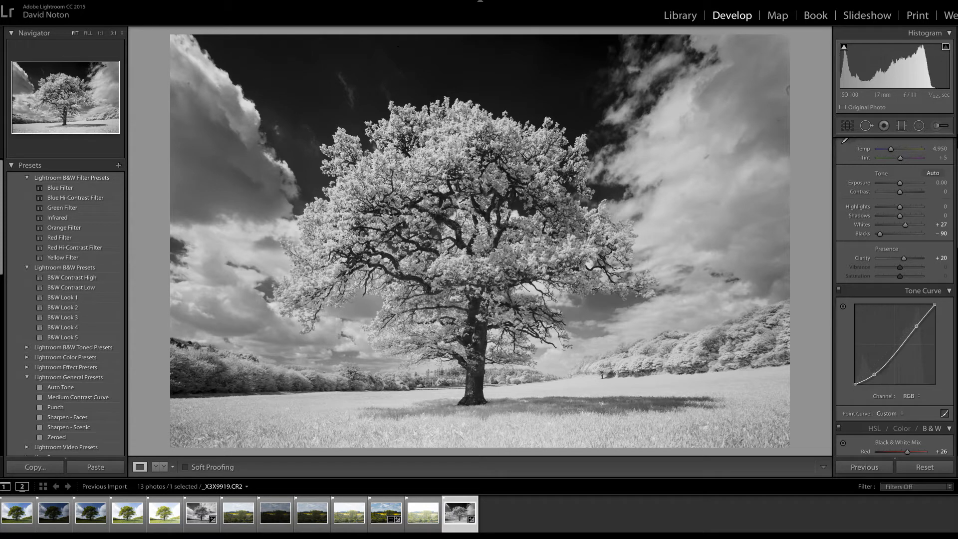
# - Revert the infrared tree photo to its import state in the history and convert it to black and white
pyautogui.scroll(-6, 895, 297)
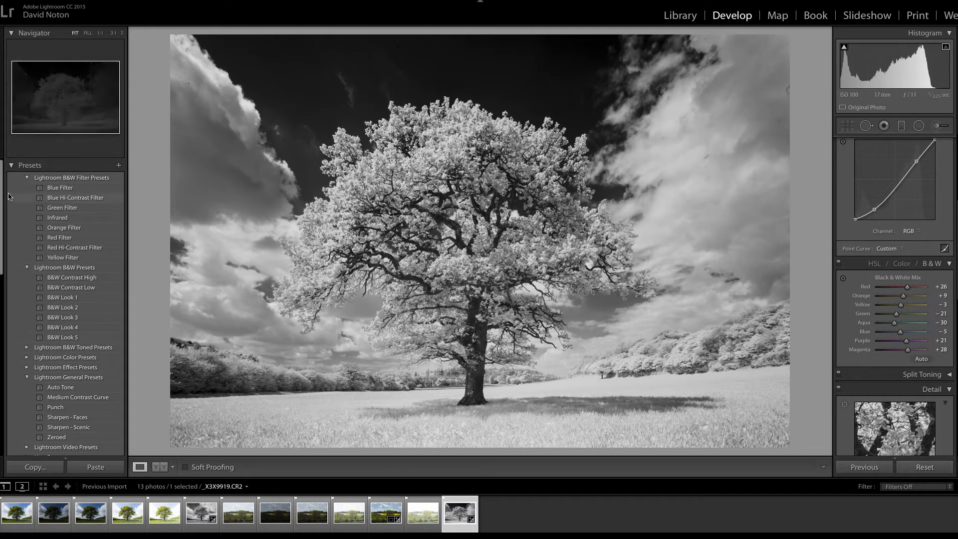
pyautogui.scroll(-15, 68, 350)
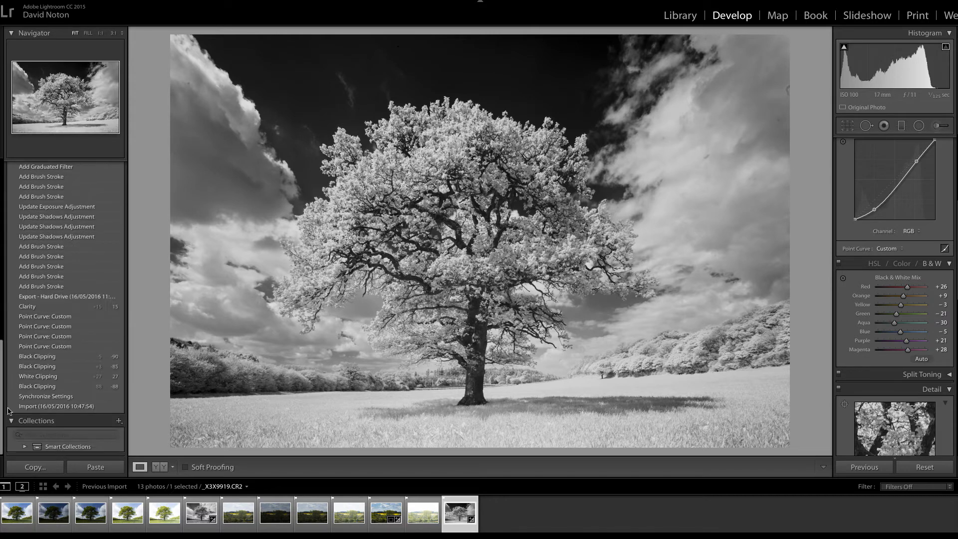
pyautogui.click(58, 407)
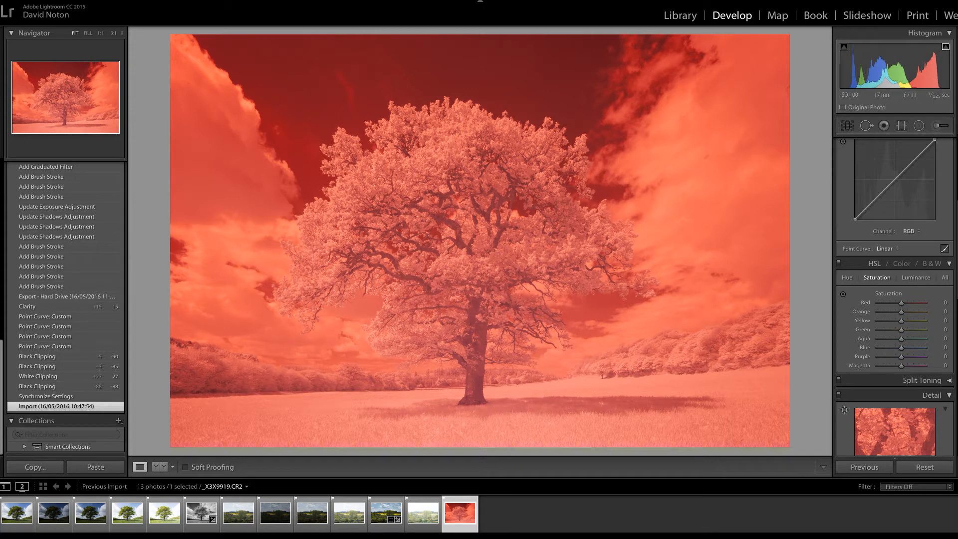
pyautogui.click(933, 264)
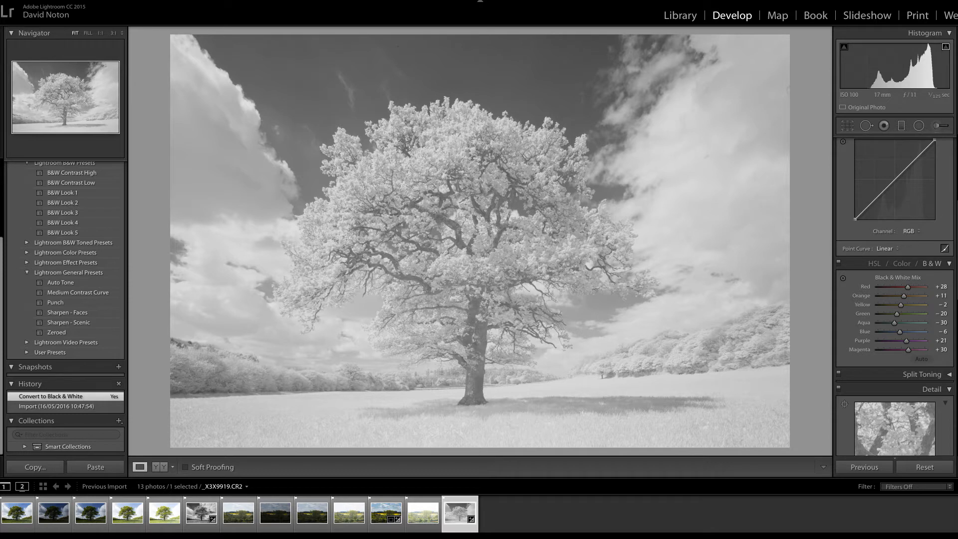
# - Set the photo's Blacks to -87 and its Whites to +31
pyautogui.scroll(5, 895, 298)
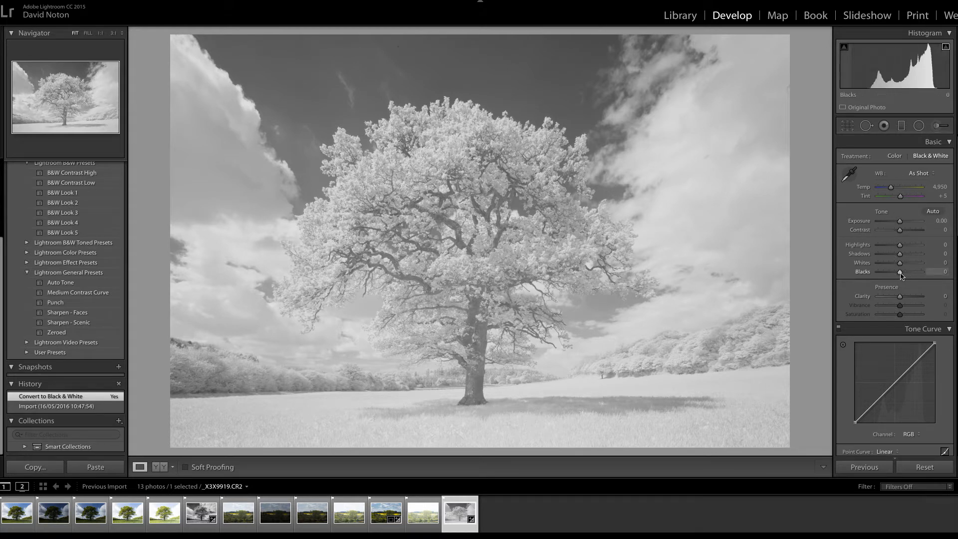
pyautogui.moveTo(902, 274); pyautogui.dragTo(881, 281)
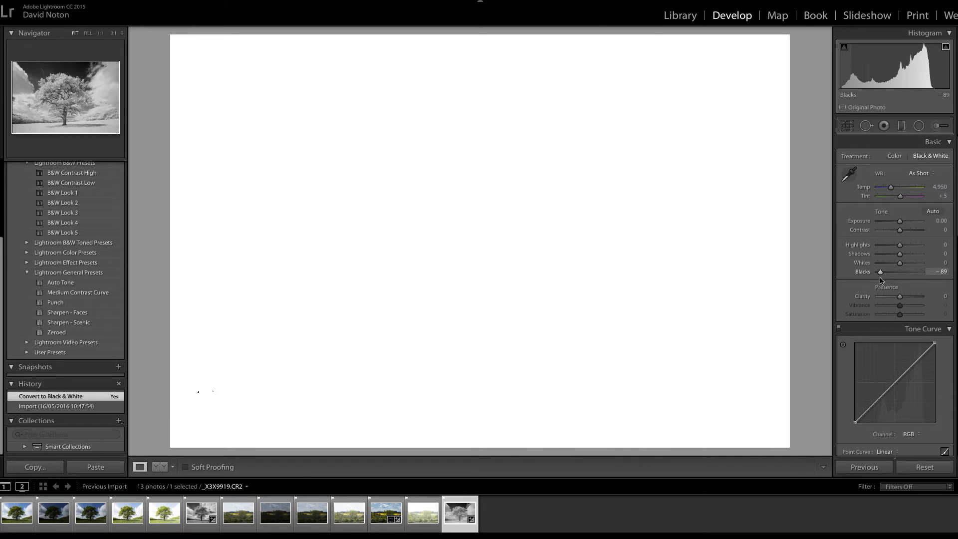
pyautogui.moveTo(880, 281); pyautogui.dragTo(881, 281)
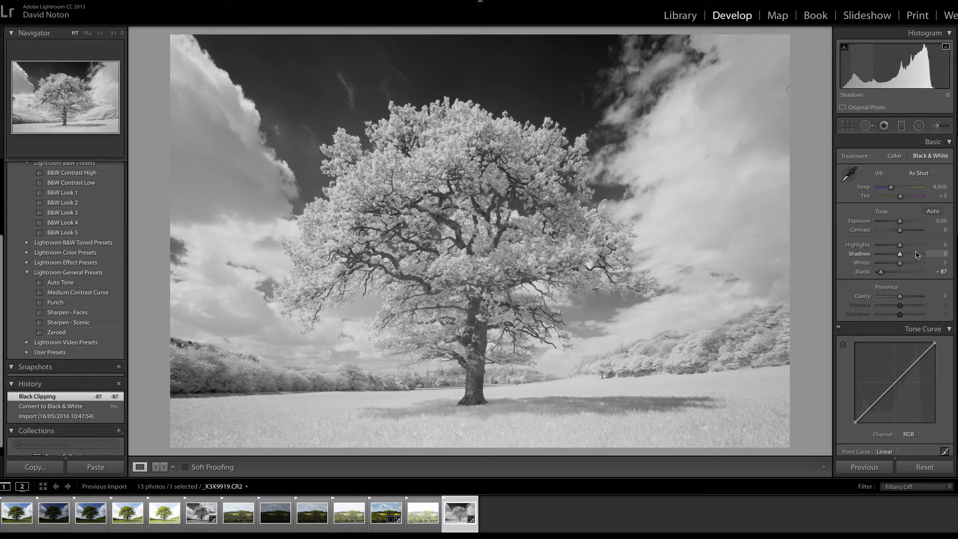
pyautogui.press('shift')
pyautogui.moveTo(899, 265); pyautogui.dragTo(906, 265)
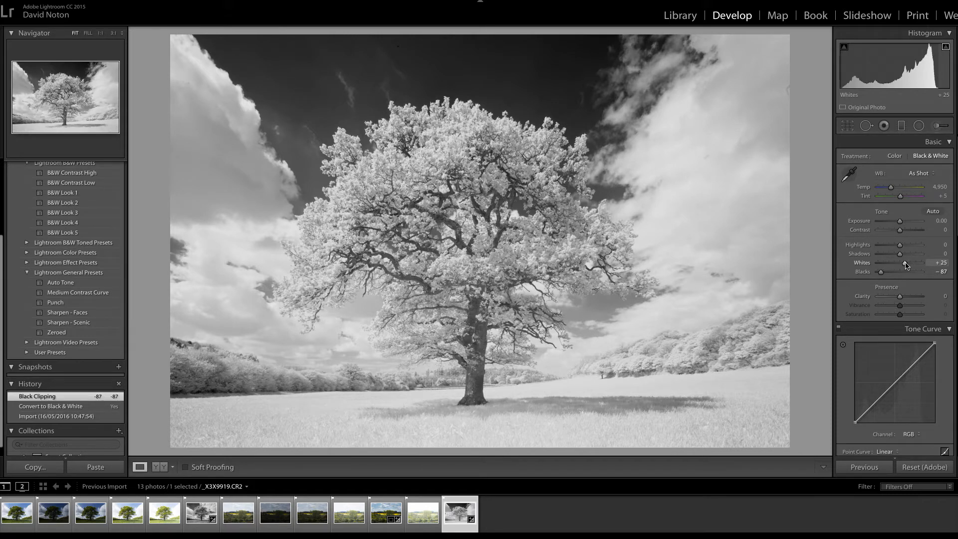
pyautogui.moveTo(906, 265); pyautogui.dragTo(907, 265)
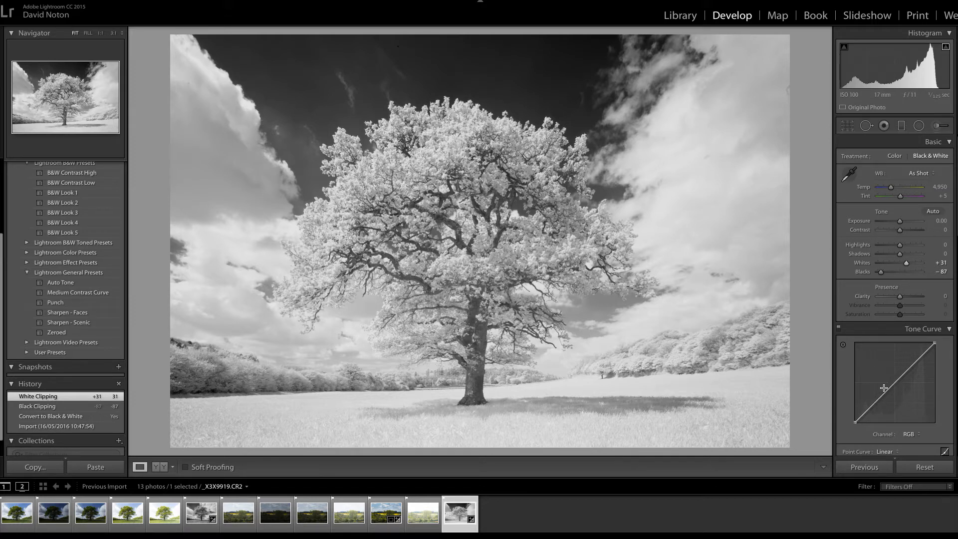
# - Shape a gentle S-shaped RGB point curve with lowered shadows and lifted highlights, and compare the photo before and after
pyautogui.moveTo(874, 404); pyautogui.dragTo(872, 413)
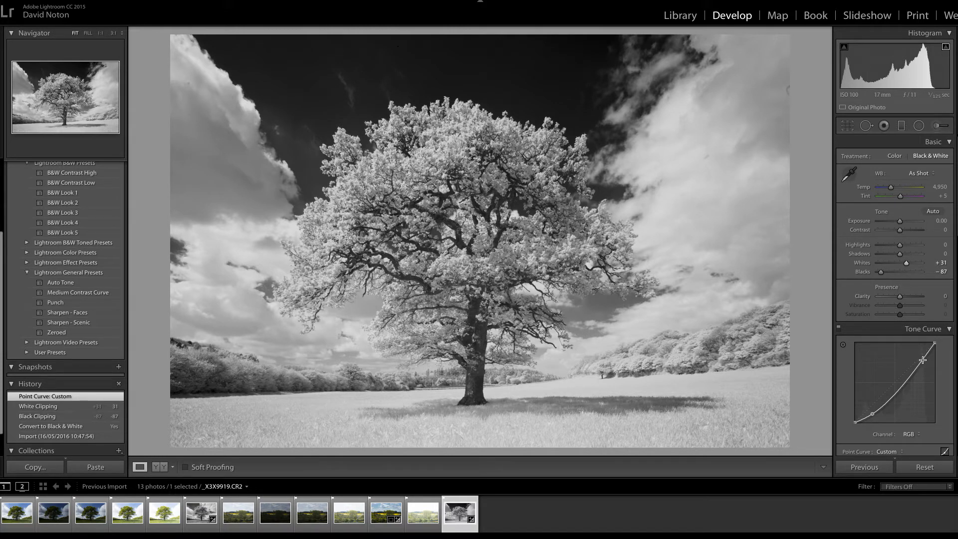
pyautogui.moveTo(922, 362); pyautogui.dragTo(915, 365)
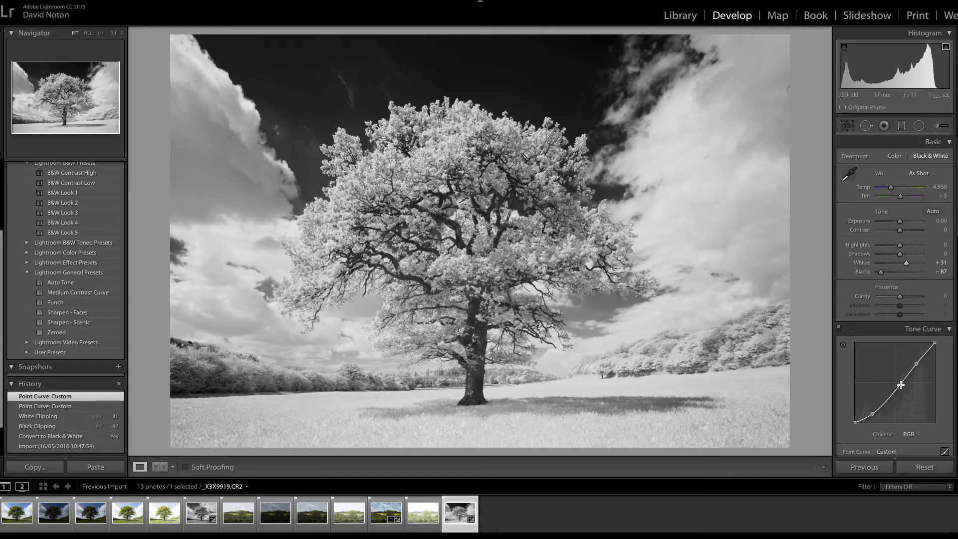
pyautogui.moveTo(881, 405); pyautogui.dragTo(897, 393)
pyautogui.click(160, 467)
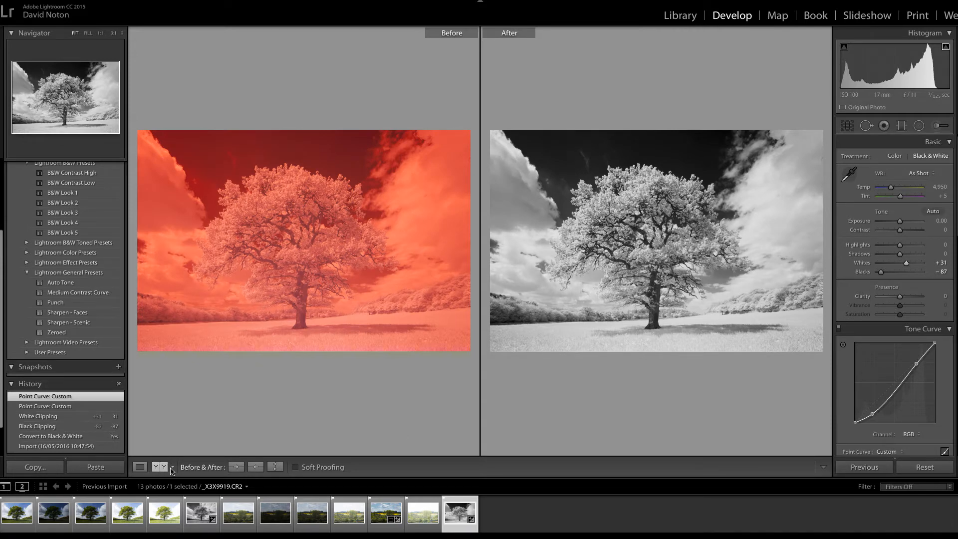
pyautogui.click(140, 467)
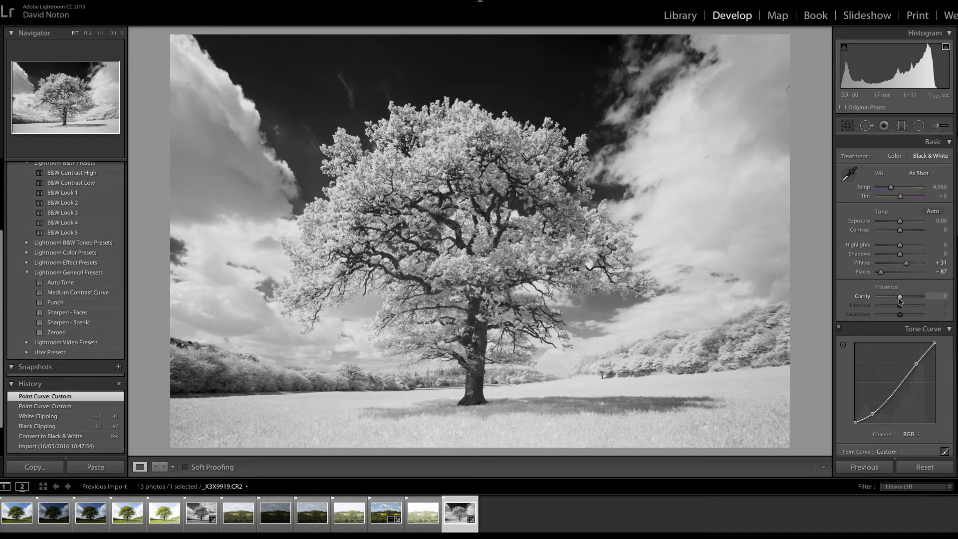
# - Try negative Clarity on the tree's foliage, and settle on a Clarity of +8
pyautogui.click(482, 267)
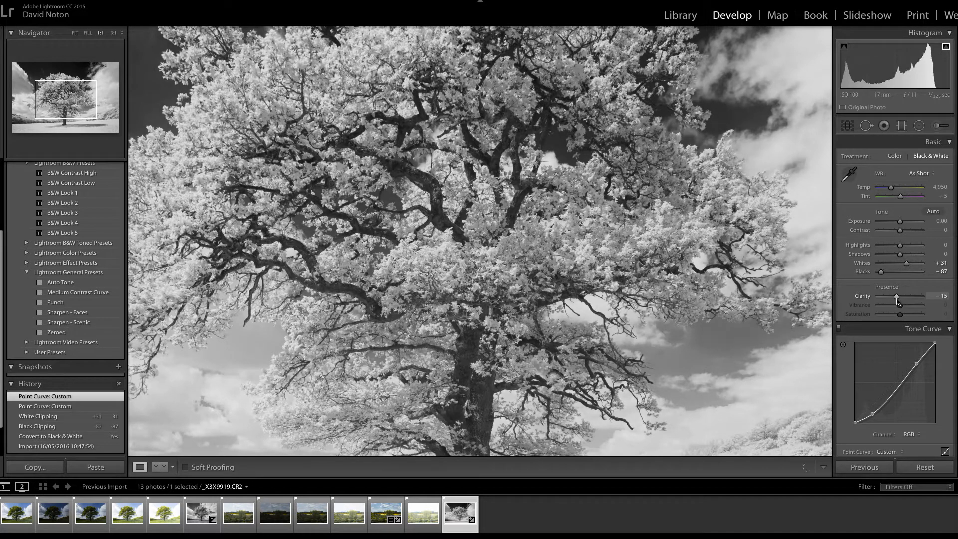
pyautogui.moveTo(899, 300); pyautogui.dragTo(895, 302)
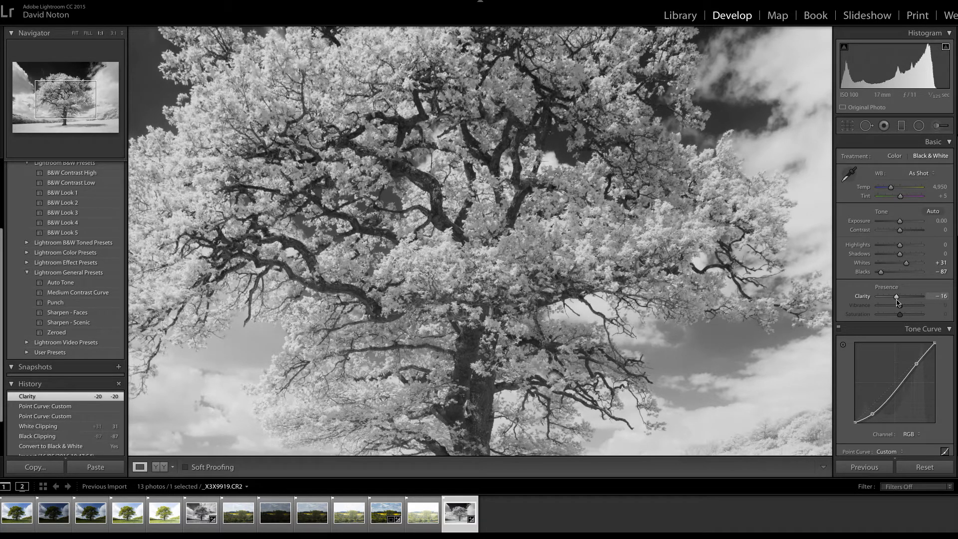
pyautogui.moveTo(900, 302); pyautogui.dragTo(903, 302)
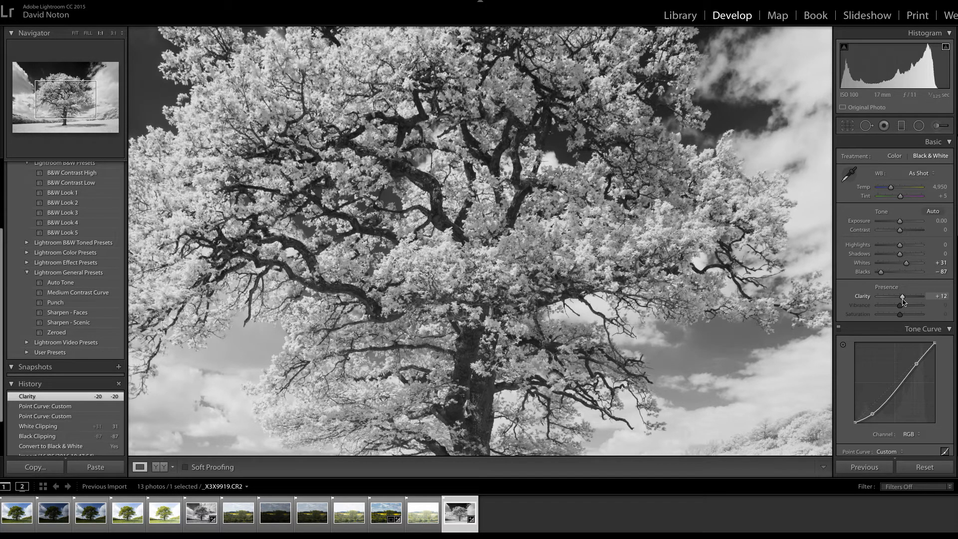
pyautogui.moveTo(904, 302); pyautogui.dragTo(905, 302)
pyautogui.moveTo(902, 300); pyautogui.dragTo(902, 300)
pyautogui.click(559, 273)
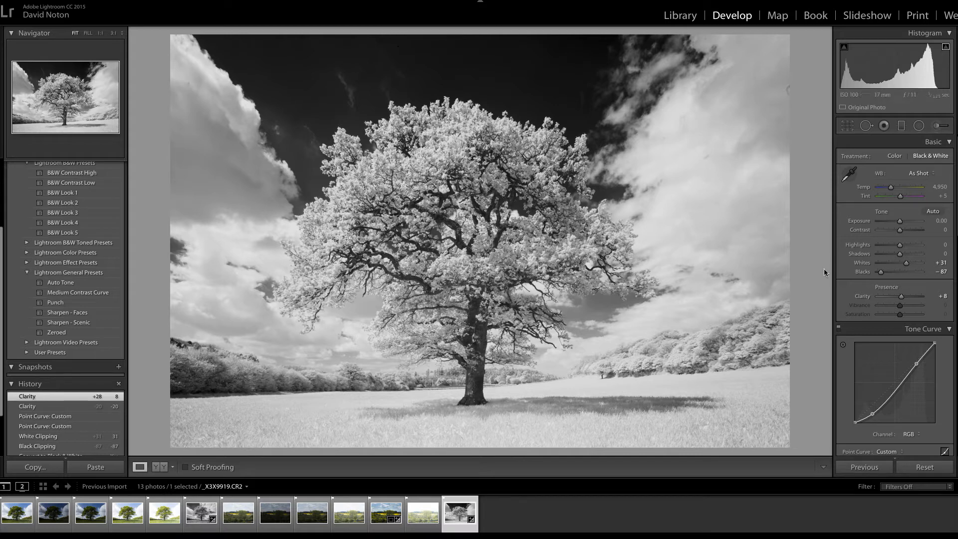
# - Paint an adjustment brush mask at size 21 over the large clouds on both sides of the tree, showing the mask overlay
pyautogui.click(937, 126)
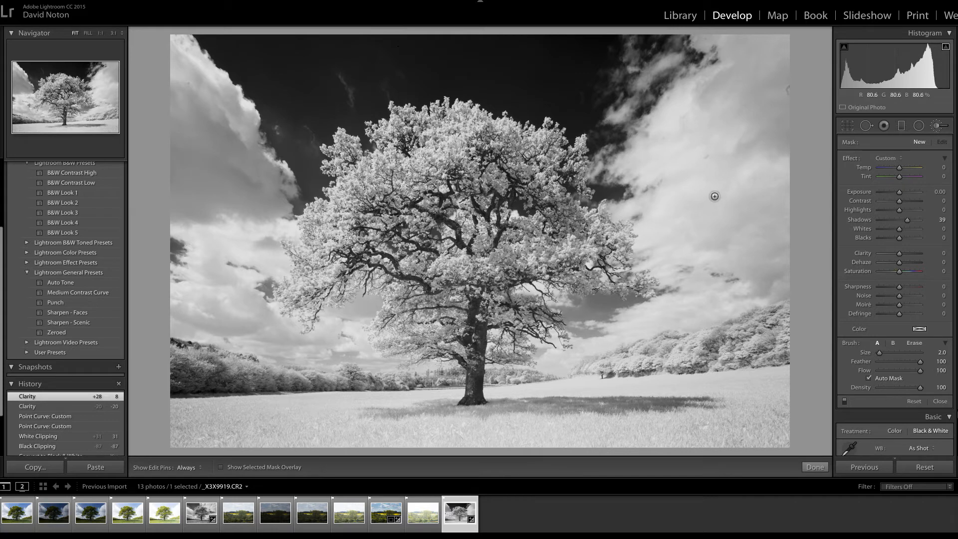
pyautogui.scroll(5, 716, 194)
pyautogui.scroll(5, 716, 189)
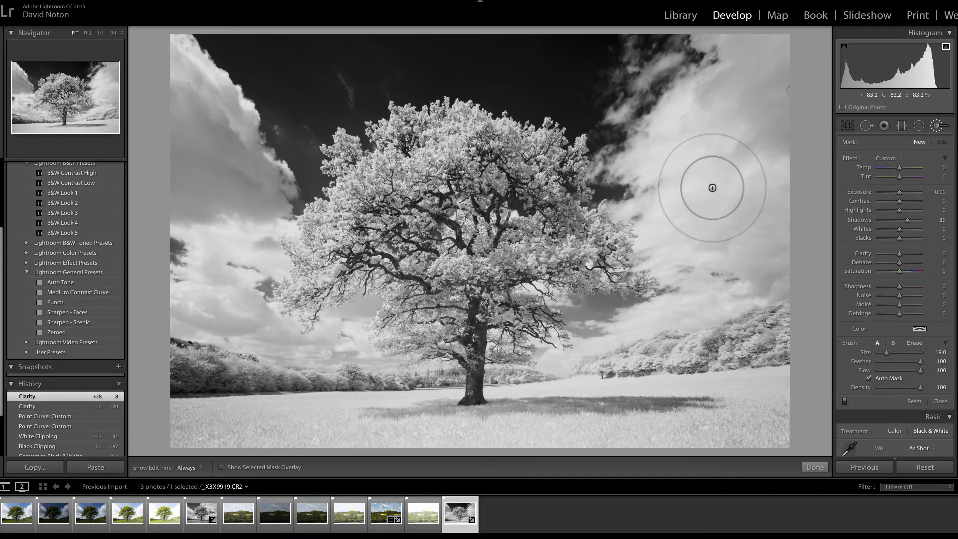
pyautogui.click(220, 468)
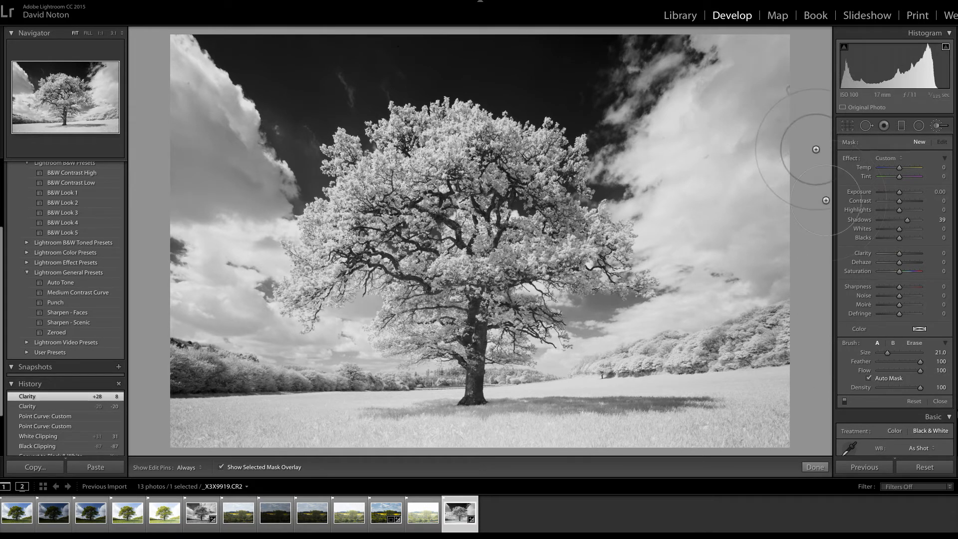
pyautogui.press('h')
pyautogui.moveTo(767, 66)
pyautogui.mouseDown()
pyautogui.moveTo(742, 59)
pyautogui.moveTo(659, 153)
pyautogui.moveTo(656, 183)
pyautogui.moveTo(676, 190)
pyautogui.moveTo(674, 225)
pyautogui.moveTo(644, 248)
pyautogui.moveTo(697, 302)
pyautogui.moveTo(756, 290)
pyautogui.moveTo(778, 243)
pyautogui.moveTo(779, 104)
pyautogui.moveTo(741, 115)
pyautogui.moveTo(742, 189)
pyautogui.moveTo(717, 232)
pyautogui.moveTo(759, 180)
pyautogui.moveTo(781, 177)
pyautogui.moveTo(789, 164)
pyautogui.moveTo(765, 168)
pyautogui.moveTo(794, 166)
pyautogui.mouseUp()
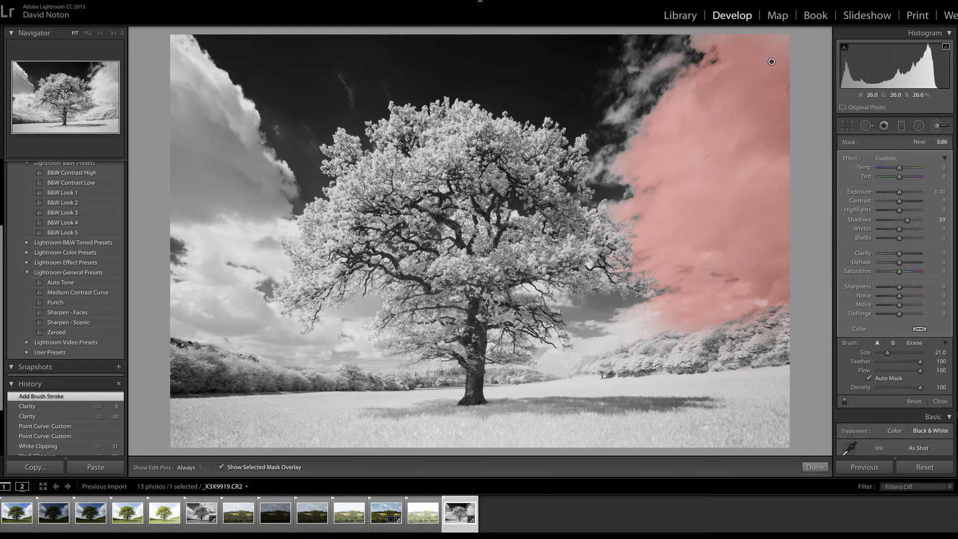
pyautogui.press('h')
pyautogui.moveTo(165, 69)
pyautogui.mouseDown()
pyautogui.moveTo(196, 123)
pyautogui.moveTo(234, 156)
pyautogui.moveTo(174, 108)
pyautogui.moveTo(180, 83)
pyautogui.moveTo(172, 59)
pyautogui.moveTo(239, 147)
pyautogui.moveTo(234, 183)
pyautogui.moveTo(252, 209)
pyautogui.moveTo(247, 257)
pyautogui.moveTo(256, 237)
pyautogui.moveTo(189, 250)
pyautogui.moveTo(180, 214)
pyautogui.moveTo(158, 257)
pyautogui.moveTo(219, 305)
pyautogui.moveTo(195, 308)
pyautogui.moveTo(232, 318)
pyautogui.moveTo(200, 315)
pyautogui.moveTo(284, 340)
pyautogui.moveTo(319, 342)
pyautogui.moveTo(364, 302)
pyautogui.moveTo(348, 319)
pyautogui.moveTo(358, 345)
pyautogui.moveTo(293, 327)
pyautogui.moveTo(274, 332)
pyautogui.moveTo(236, 292)
pyautogui.moveTo(224, 252)
pyautogui.mouseUp()
pyautogui.press('h')
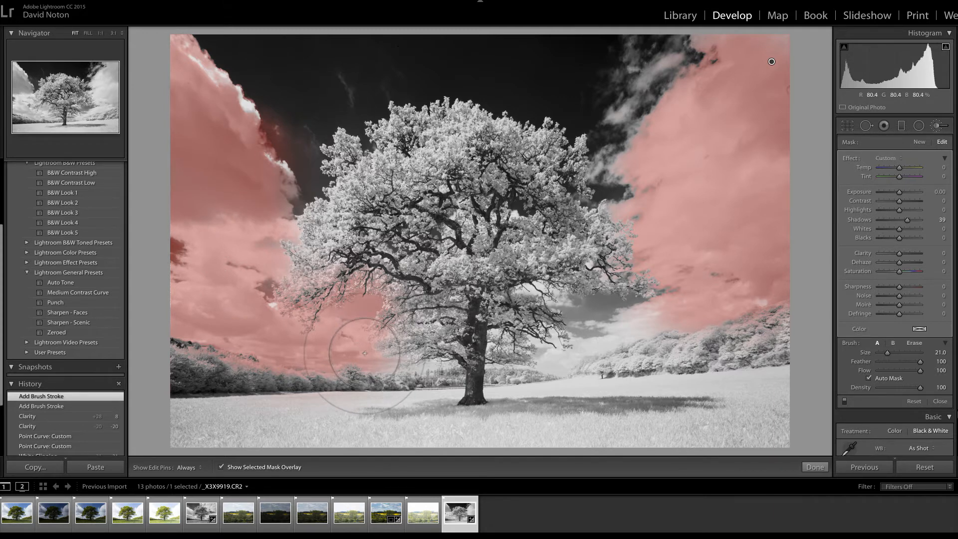
# - Reduce the brush size to 6 and extend the mask along the low clouds above the horizon left of the trunk
pyautogui.scroll(-8, 364, 355)
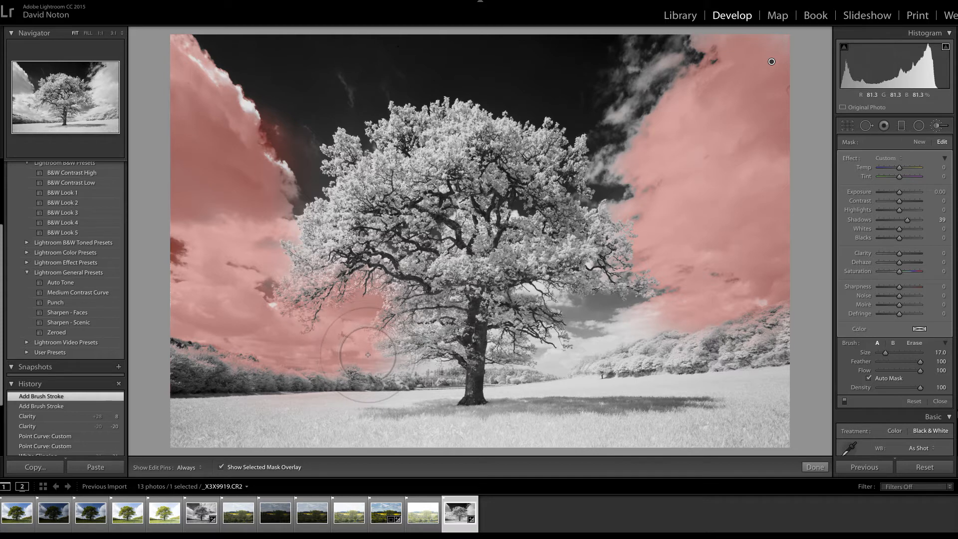
pyautogui.scroll(-6, 366, 357)
pyautogui.scroll(-1, 368, 358)
pyautogui.press('h')
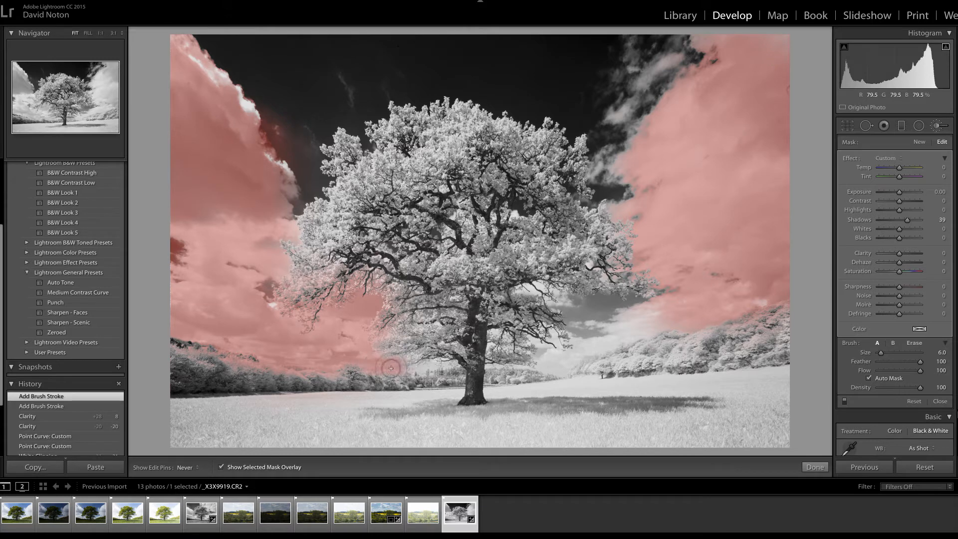
pyautogui.moveTo(391, 368); pyautogui.dragTo(414, 368)
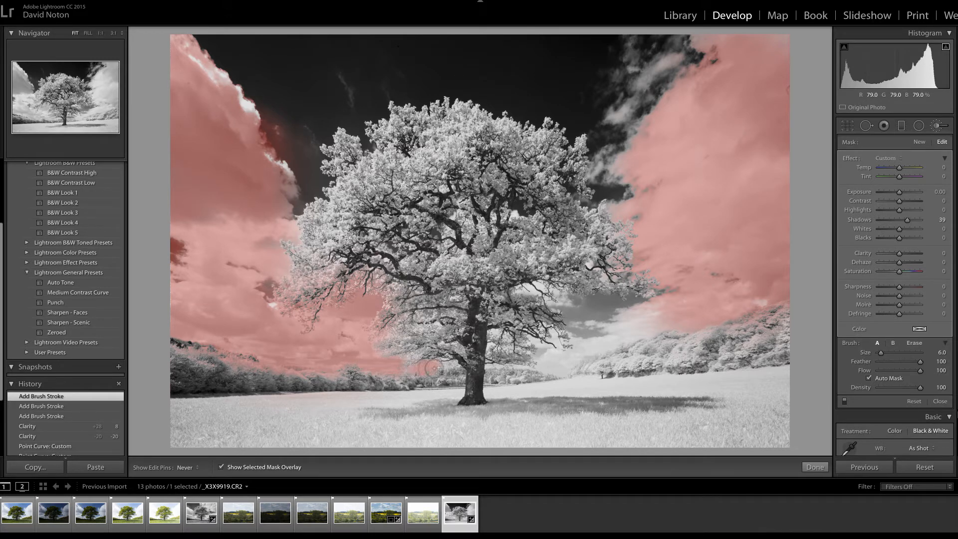
pyautogui.moveTo(454, 367)
pyautogui.mouseDown()
pyautogui.moveTo(399, 371)
pyautogui.moveTo(446, 365)
pyautogui.mouseUp()
pyautogui.press('h')
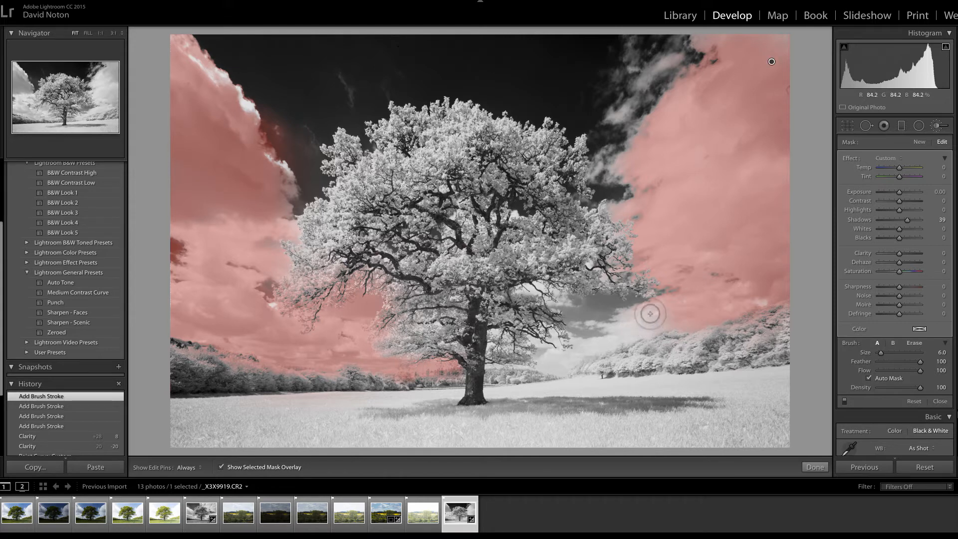
# - Extend the mask over the low clouds above the right hillside and beside the tree's left branches, and hide the mask overlay
pyautogui.press('h')
pyautogui.moveTo(631, 316)
pyautogui.mouseDown()
pyautogui.moveTo(589, 344)
pyautogui.moveTo(560, 343)
pyautogui.moveTo(552, 364)
pyautogui.moveTo(706, 301)
pyautogui.moveTo(771, 294)
pyautogui.moveTo(792, 260)
pyautogui.mouseUp()
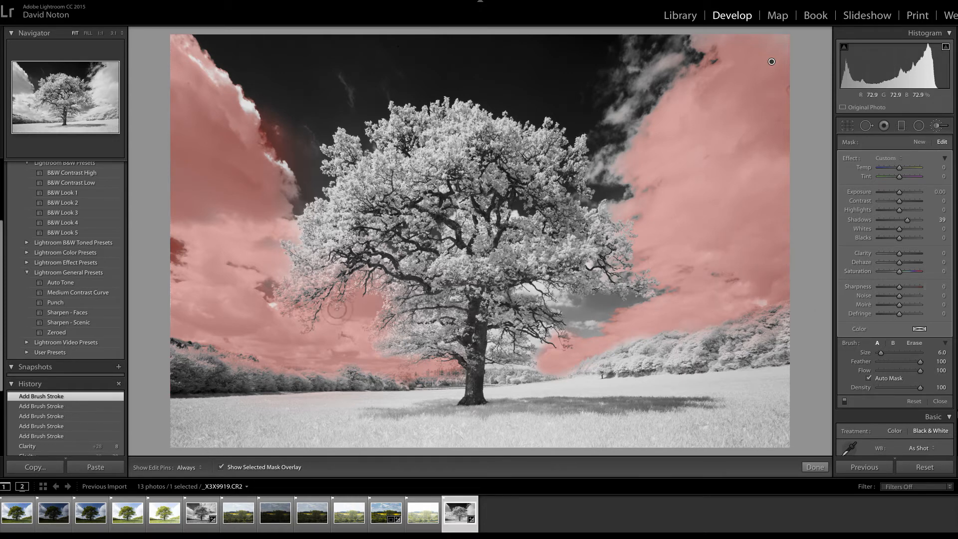
pyautogui.press('h')
pyautogui.moveTo(273, 305)
pyautogui.mouseDown()
pyautogui.moveTo(261, 309)
pyautogui.moveTo(306, 334)
pyautogui.mouseUp()
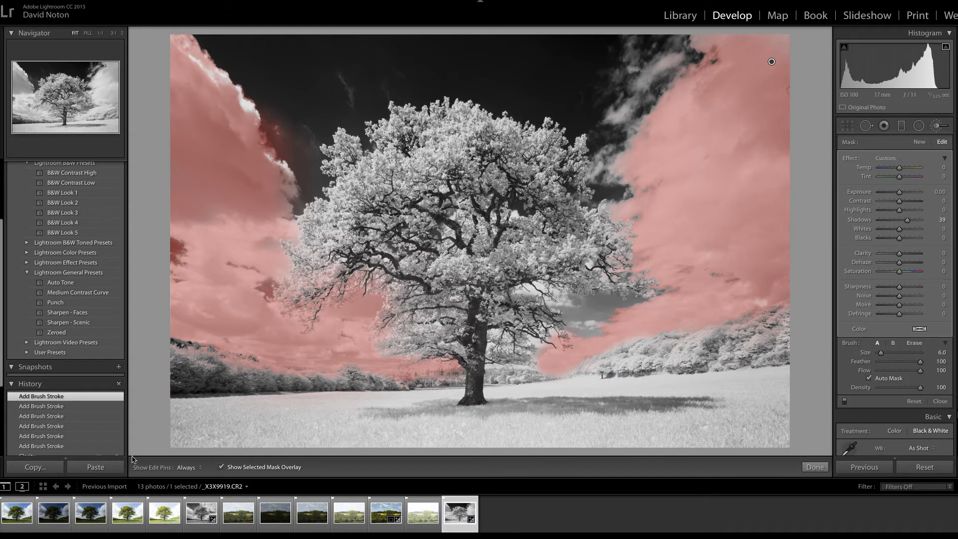
pyautogui.click(221, 468)
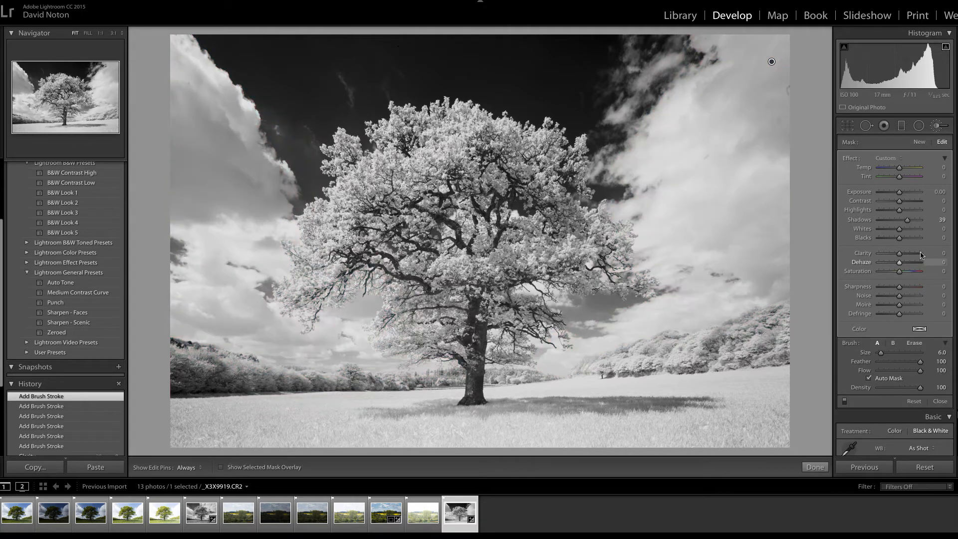
# - Reset the cloud mask's Shadows to 0 and set its Exposure to -0.47 and Whites to 20
pyautogui.doubleClick(907, 219)
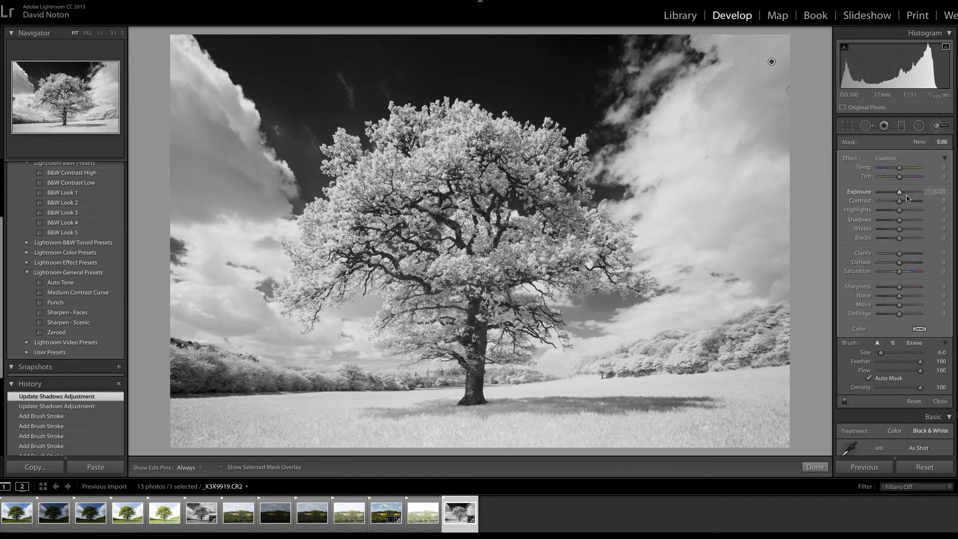
pyautogui.moveTo(900, 195); pyautogui.dragTo(899, 197)
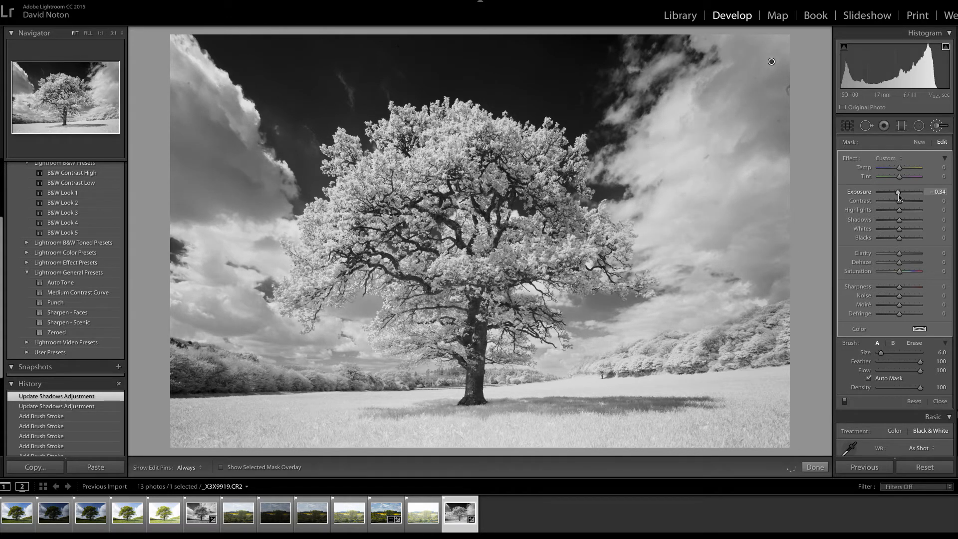
pyautogui.moveTo(899, 197); pyautogui.dragTo(899, 197)
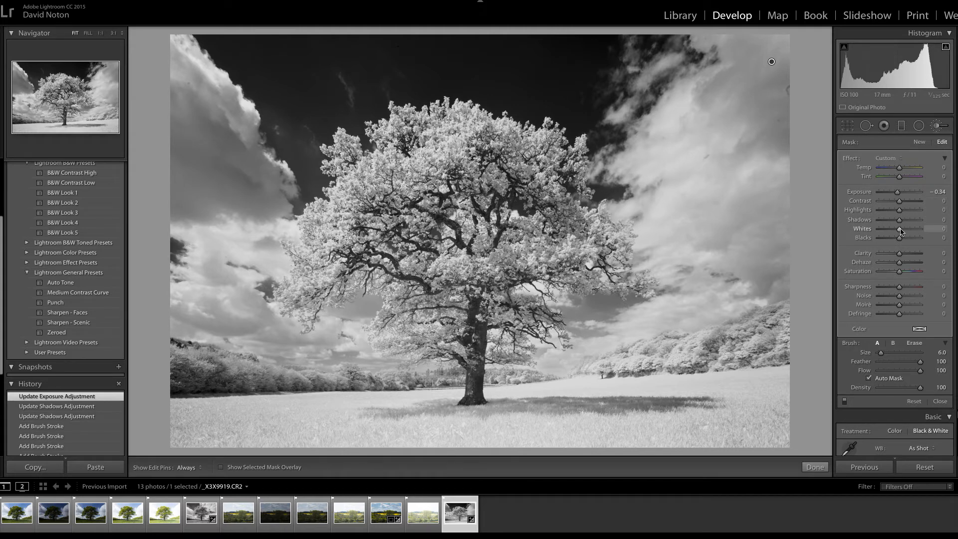
pyautogui.moveTo(905, 232); pyautogui.dragTo(905, 232)
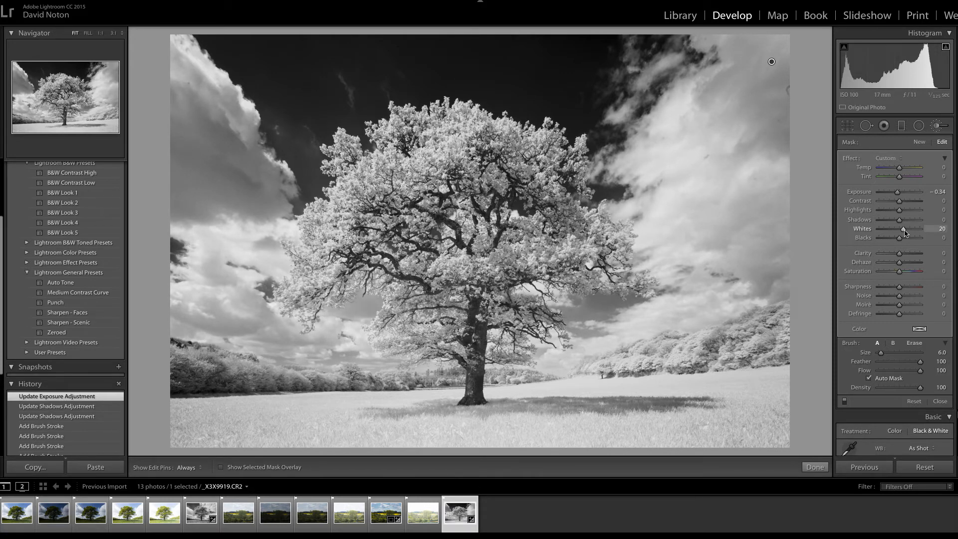
pyautogui.moveTo(904, 229); pyautogui.dragTo(896, 195)
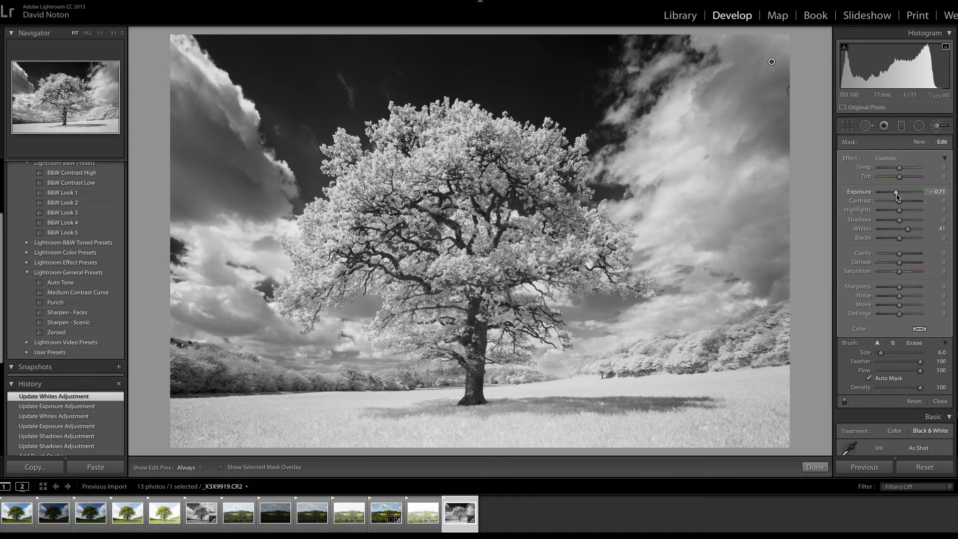
pyautogui.moveTo(896, 195); pyautogui.dragTo(897, 196)
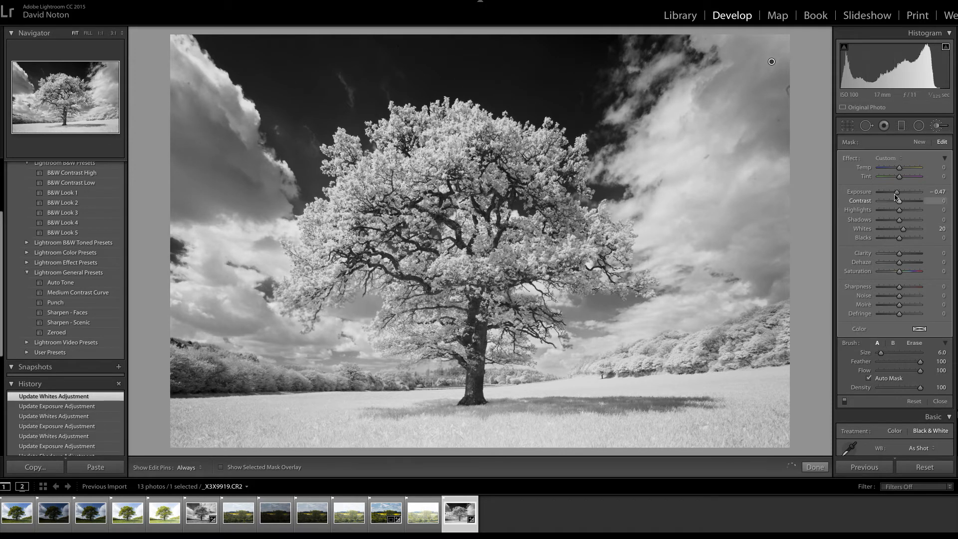
# - Set the cloud mask's Exposure to -0.59 and its Whites to 24
pyautogui.moveTo(897, 193); pyautogui.dragTo(895, 196)
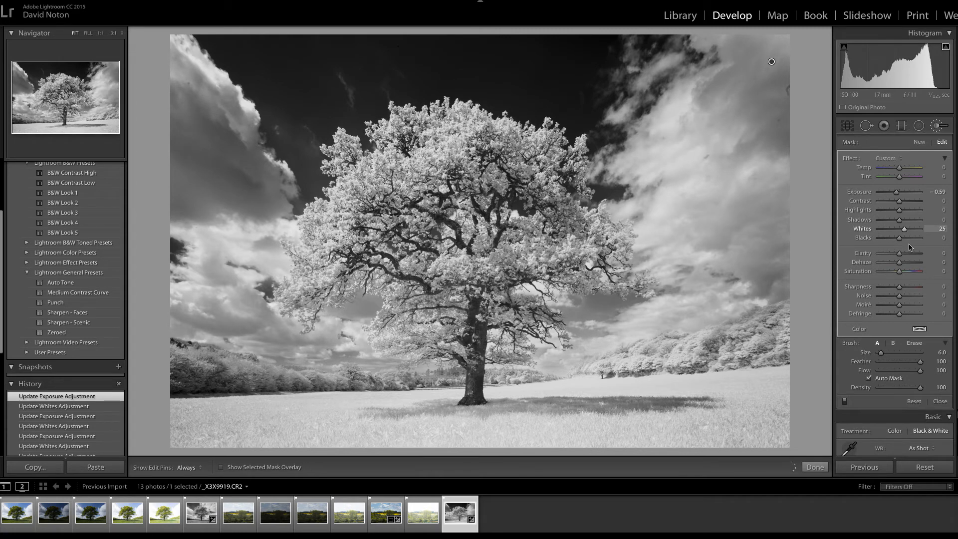
pyautogui.press('Down')
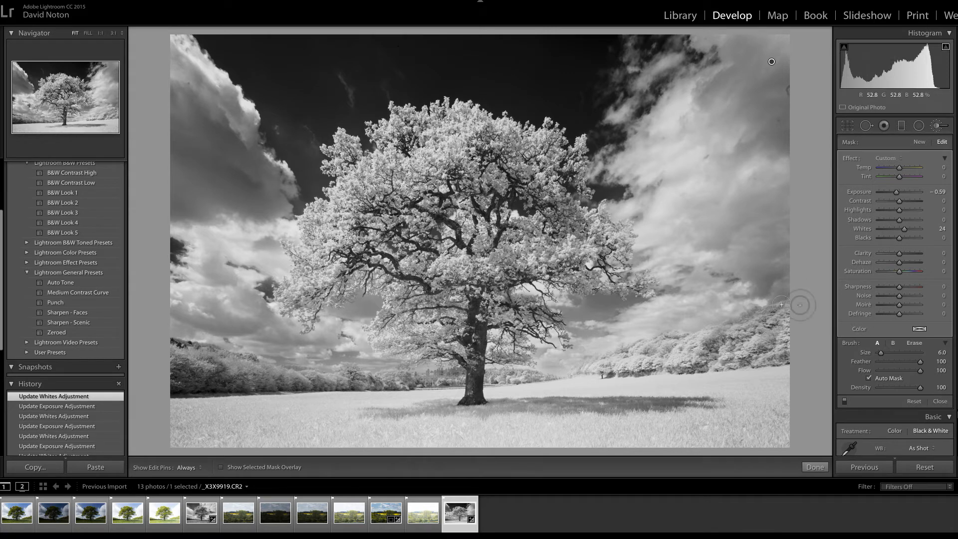
# - Show the mask overlay and erase mask spill from the right hillside and the field edge right of the trunk, at brush size 6
pyautogui.click(221, 468)
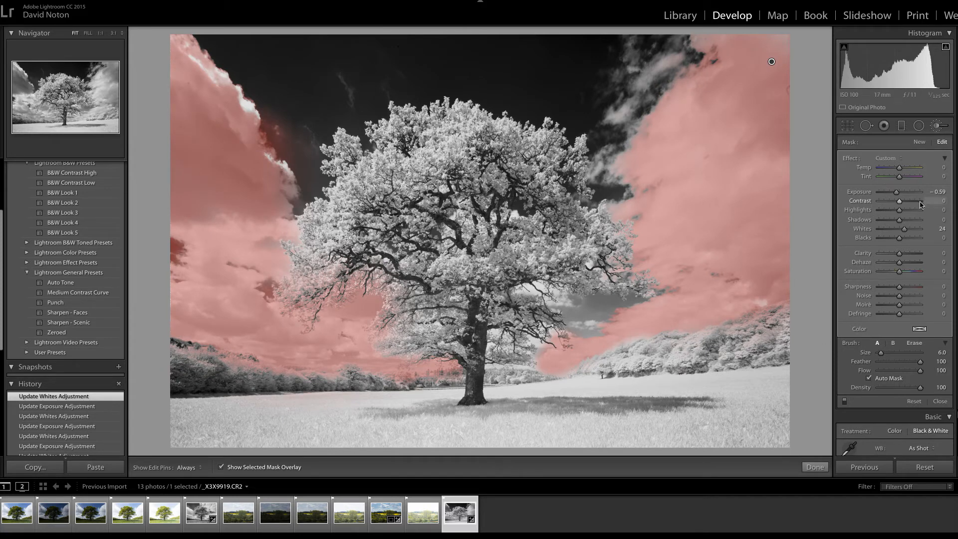
pyautogui.click(915, 345)
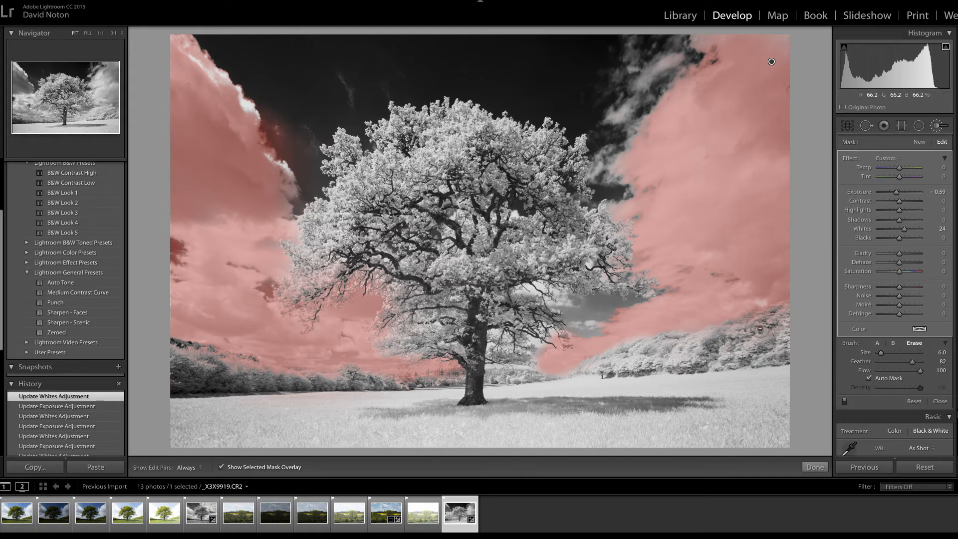
pyautogui.press('h')
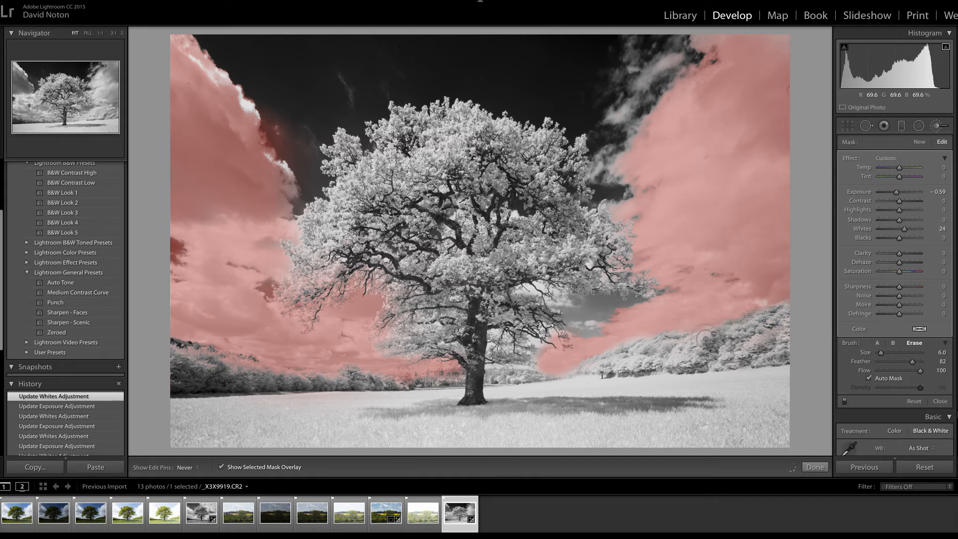
pyautogui.moveTo(714, 344)
pyautogui.mouseDown()
pyautogui.moveTo(788, 334)
pyautogui.moveTo(693, 350)
pyautogui.moveTo(737, 358)
pyautogui.mouseUp()
pyautogui.moveTo(548, 375); pyautogui.dragTo(627, 385)
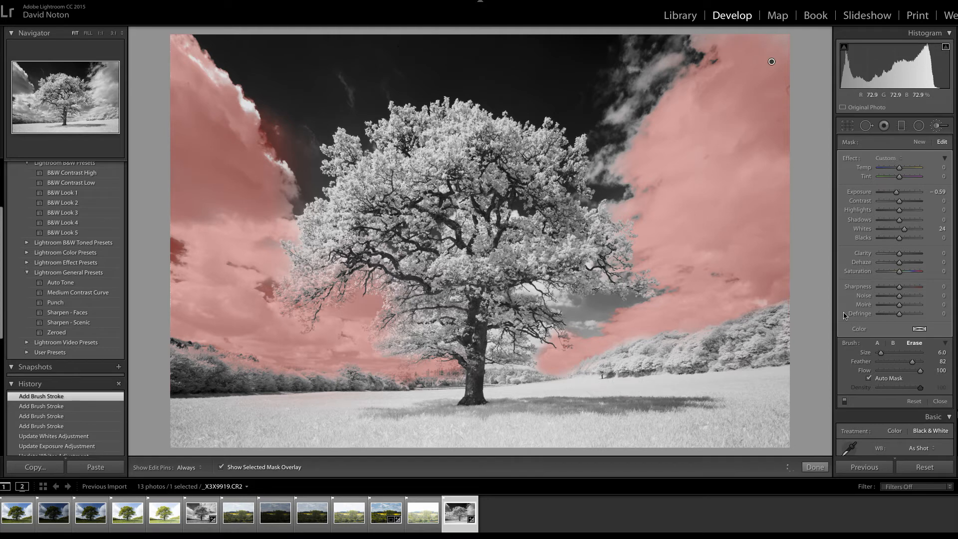
# - Erase mask spill from the hedges and field left of the trunk, hiding the edit pin while brushing, and hide the mask overlay
pyautogui.press('h')
pyautogui.moveTo(451, 379)
pyautogui.mouseDown()
pyautogui.moveTo(413, 389)
pyautogui.moveTo(399, 377)
pyautogui.moveTo(358, 400)
pyautogui.mouseUp()
pyautogui.press('h')
pyautogui.moveTo(183, 356); pyautogui.dragTo(271, 373)
pyautogui.press('h')
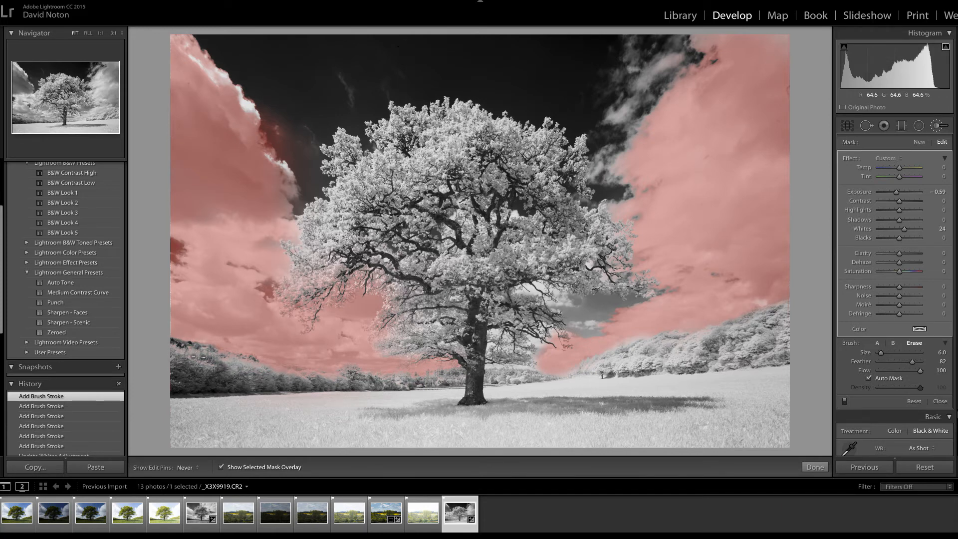
pyautogui.press('h')
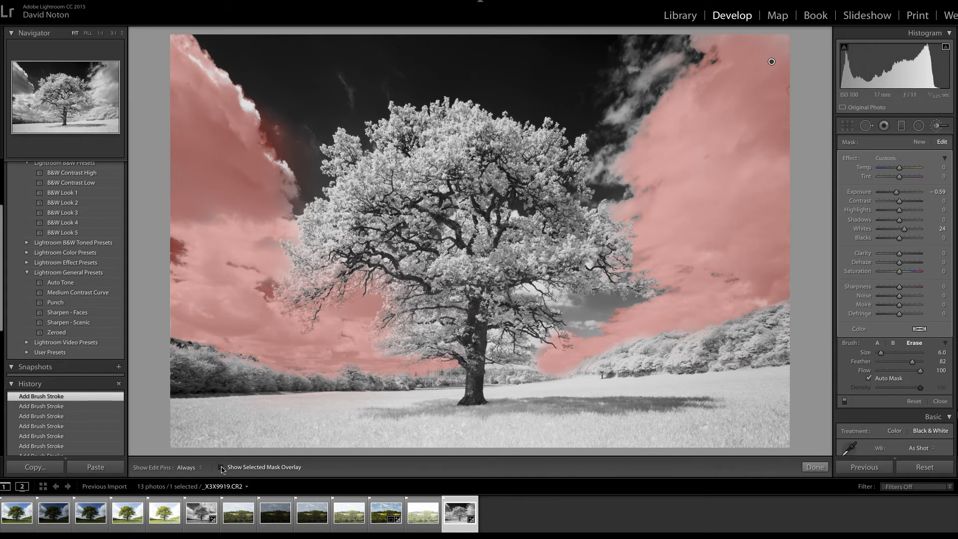
pyautogui.click(221, 468)
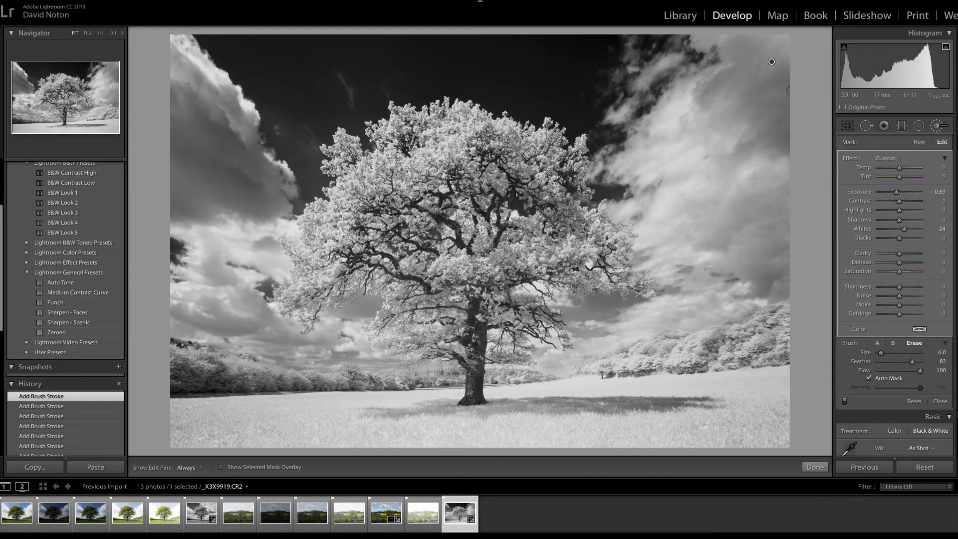
# - Raise the cloud mask's Exposure to -0.33 and finish the brush adjustment
pyautogui.press('Down')
pyautogui.moveTo(897, 195); pyautogui.dragTo(899, 196)
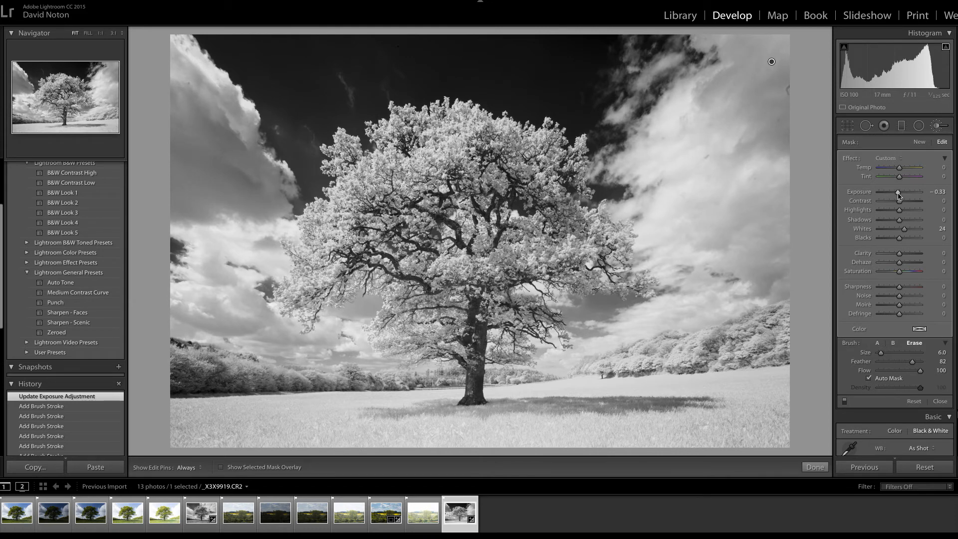
pyautogui.moveTo(898, 196); pyautogui.dragTo(899, 195)
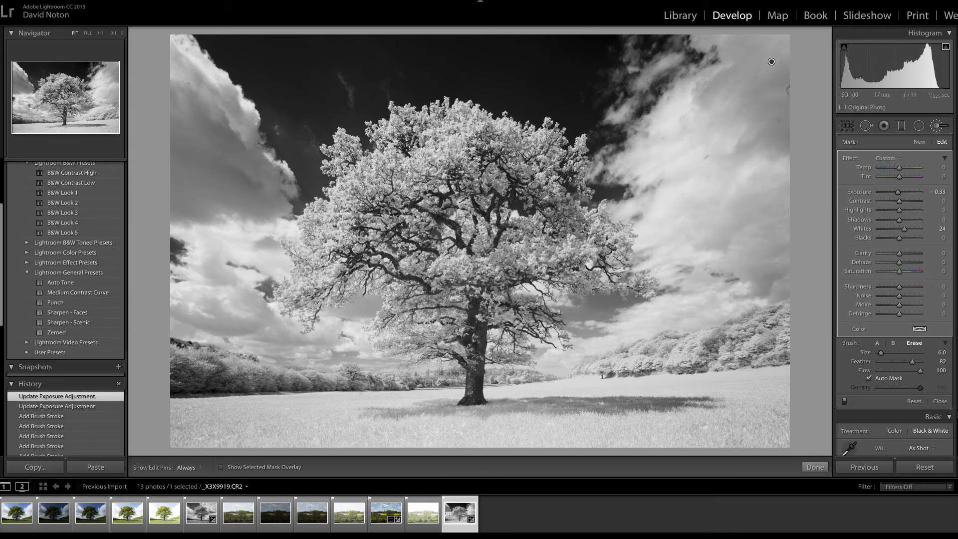
pyautogui.click(814, 467)
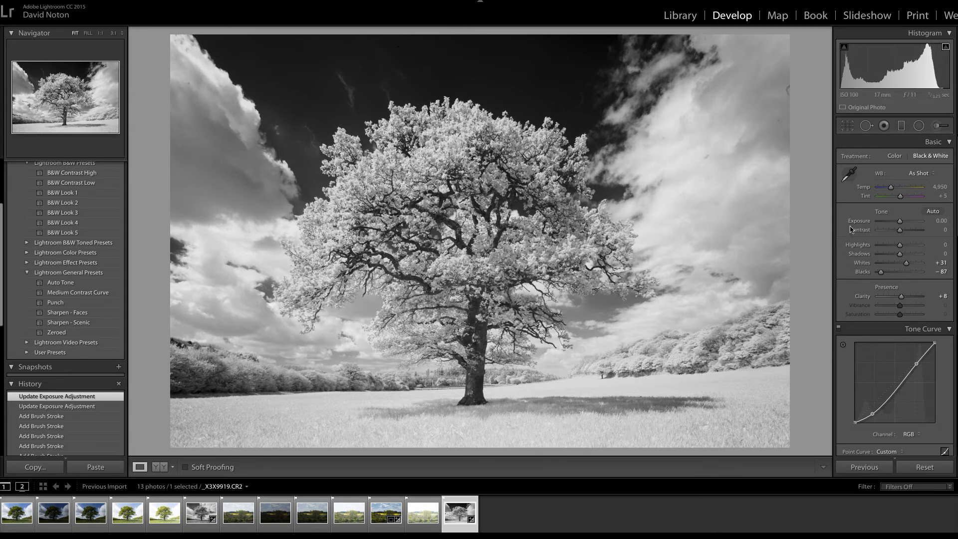
# - Add a graduated filter over the foreground grass up to the trunk's base, with Exposure -0.34 and a slightly widened gradient
pyautogui.click(901, 127)
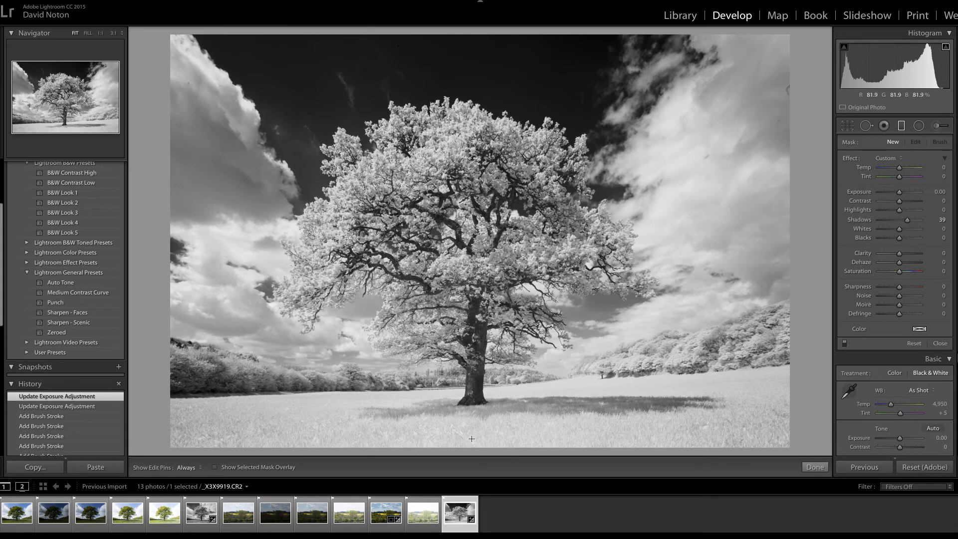
pyautogui.moveTo(473, 441); pyautogui.dragTo(456, 413)
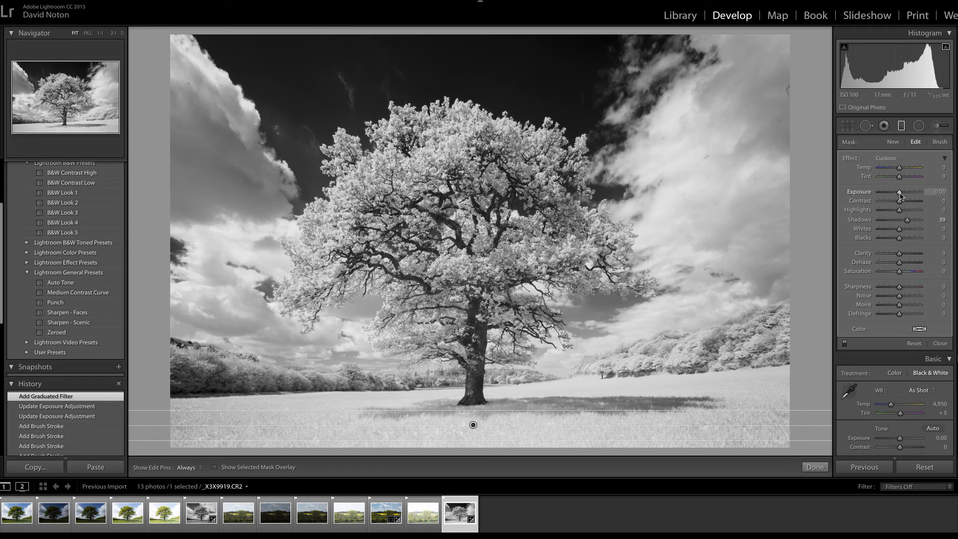
pyautogui.moveTo(901, 196); pyautogui.dragTo(898, 197)
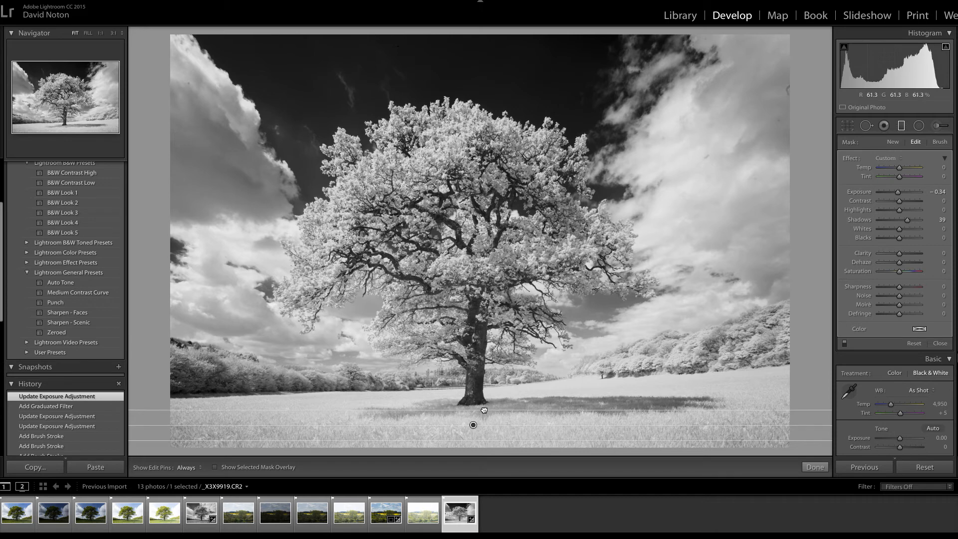
pyautogui.moveTo(484, 410); pyautogui.dragTo(484, 405)
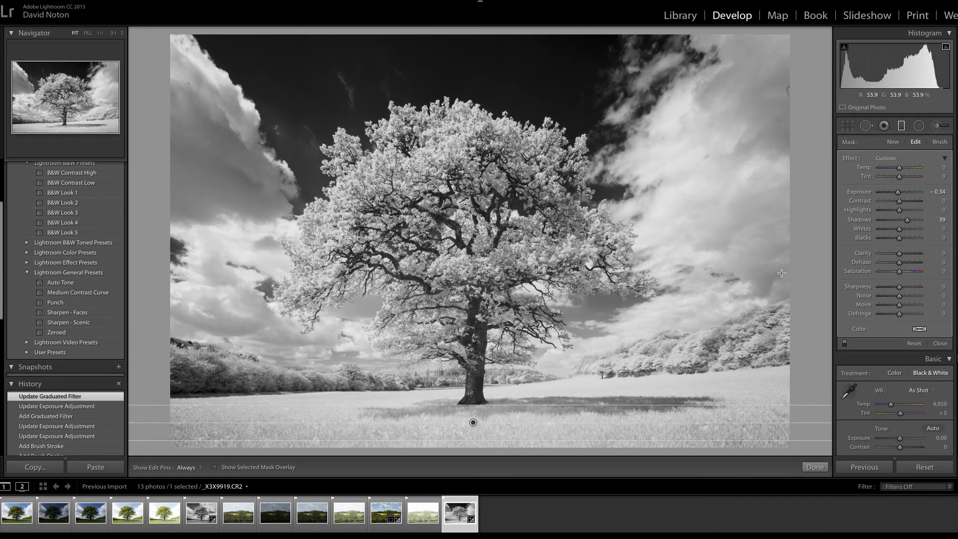
pyautogui.moveTo(500, 443); pyautogui.dragTo(500, 446)
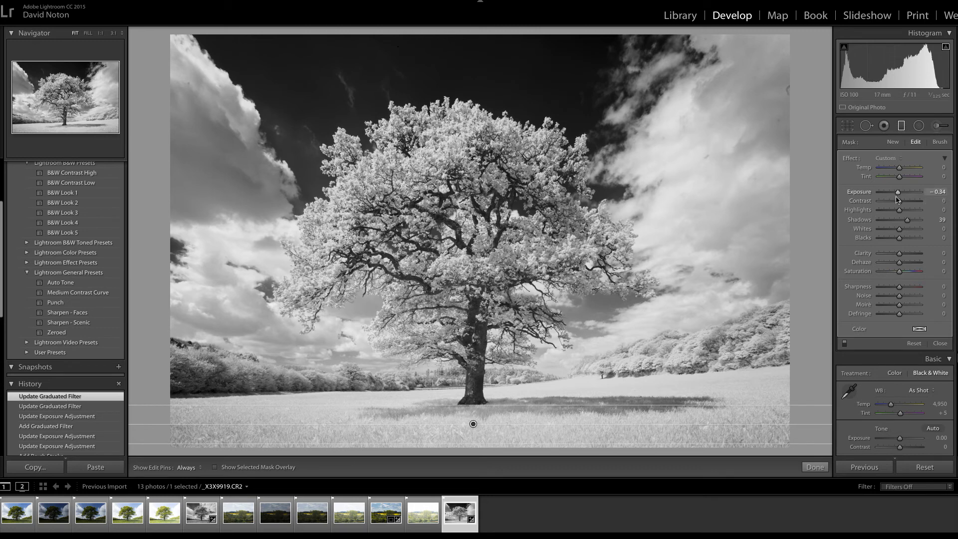
# - Set the foreground filter's Shadows to 0, Contrast to 61 and Exposure to -0.37, and finish the filter
pyautogui.moveTo(907, 220); pyautogui.dragTo(898, 197)
pyautogui.doubleClick(906, 223)
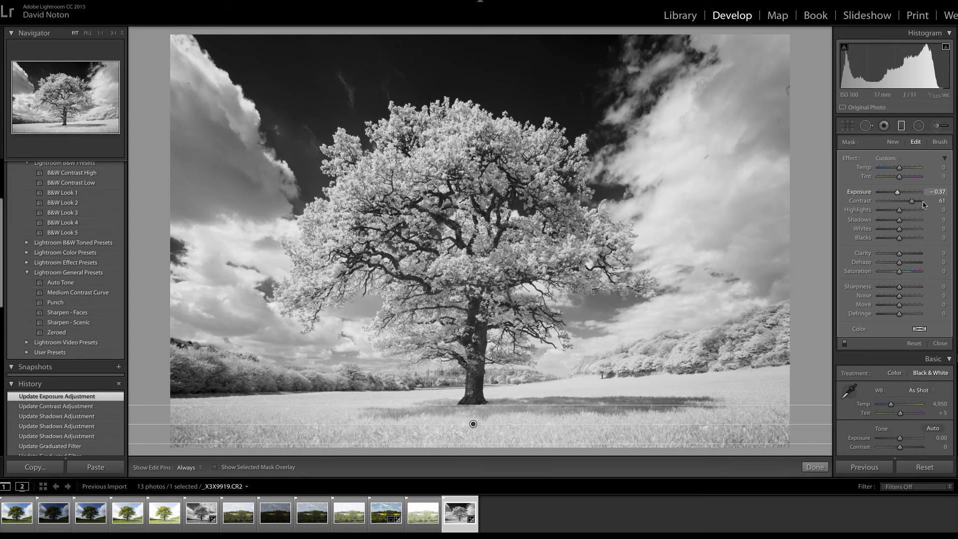
pyautogui.click(821, 468)
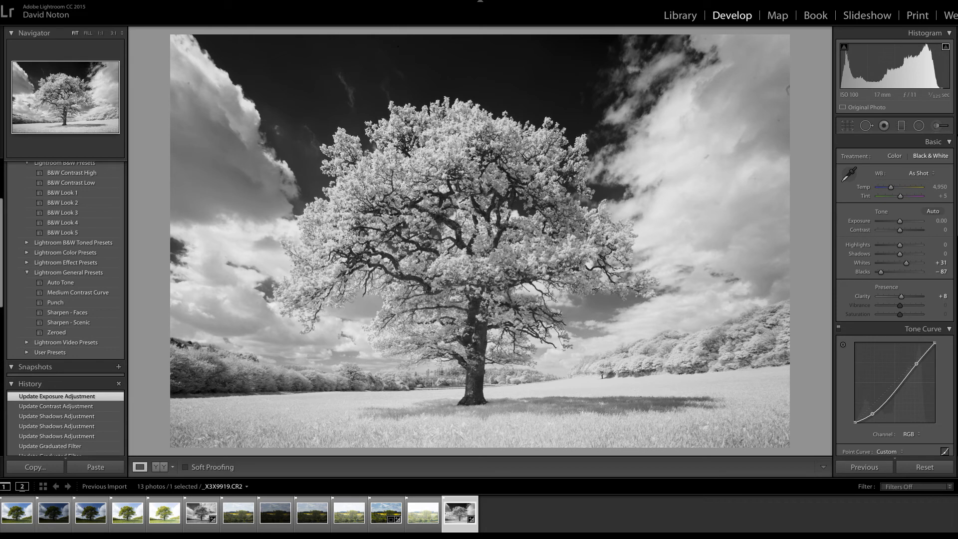
# - Compare the two black-and-white tree photos side by side in the Library's Survey view with the side panels hidden
pyautogui.press('g')
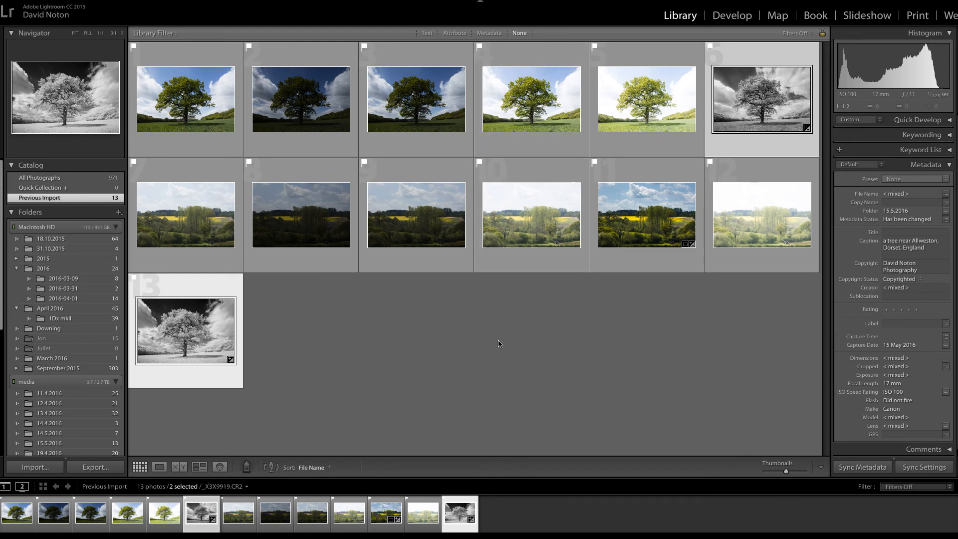
pyautogui.press('n')
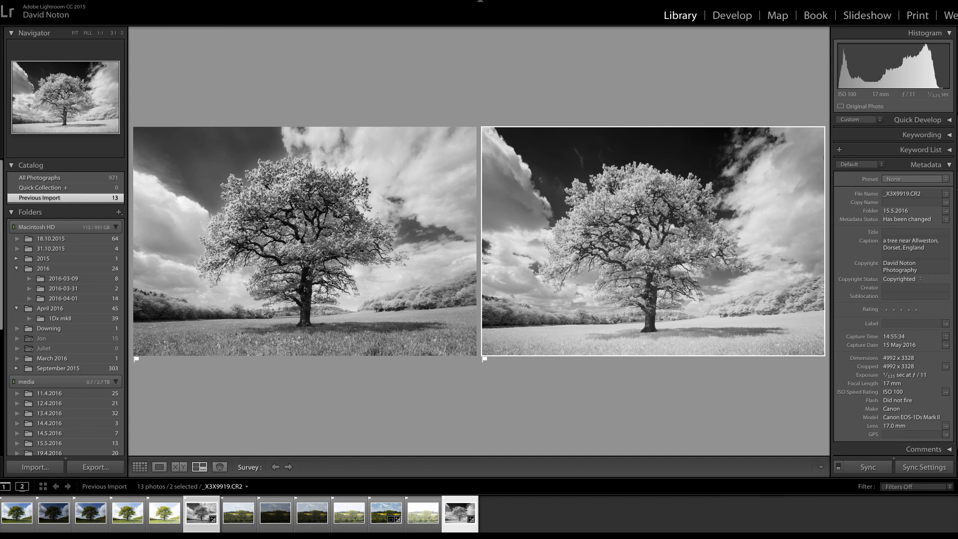
pyautogui.press('Tab')
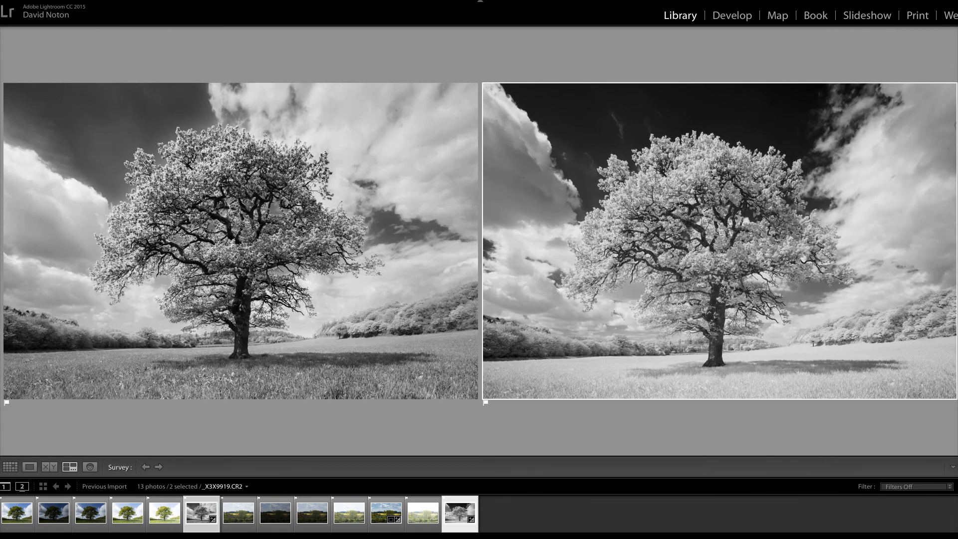